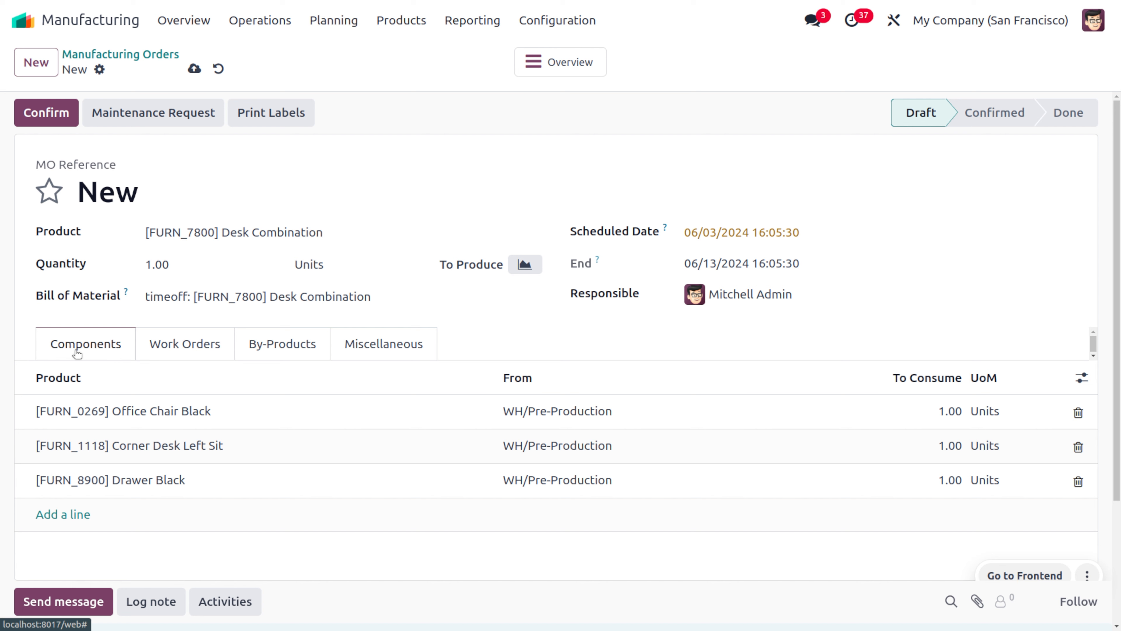
Confirm the Desk Combination manufacturing order and plan its Drill work order.
{"action": "left_click", "coordinate": [47, 114]}
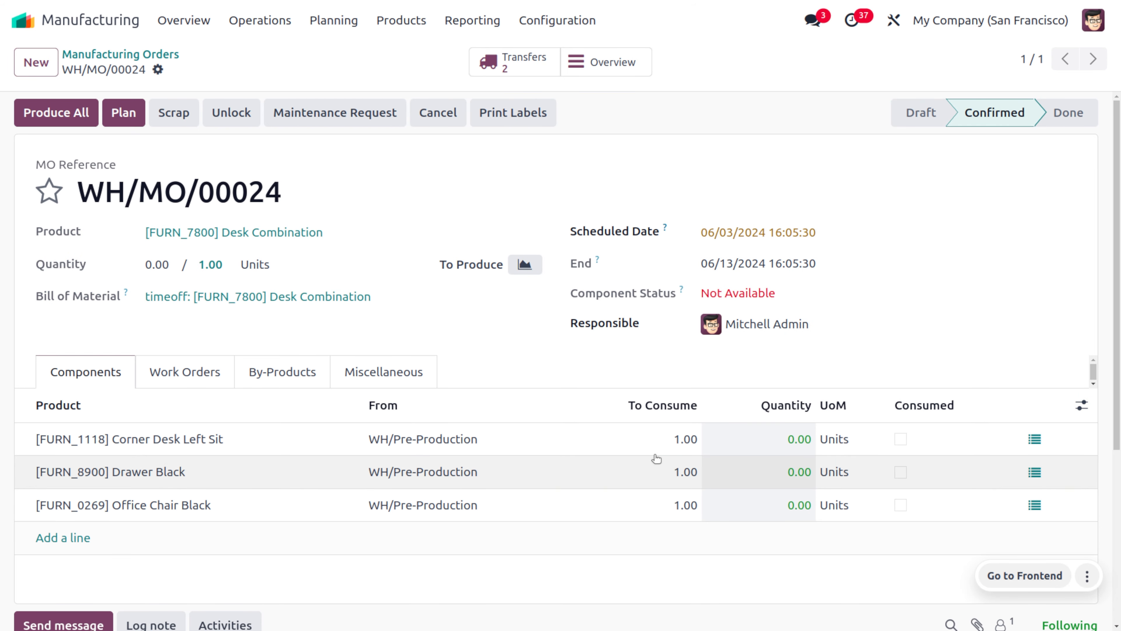
{"action": "left_click", "coordinate": [198, 375]}
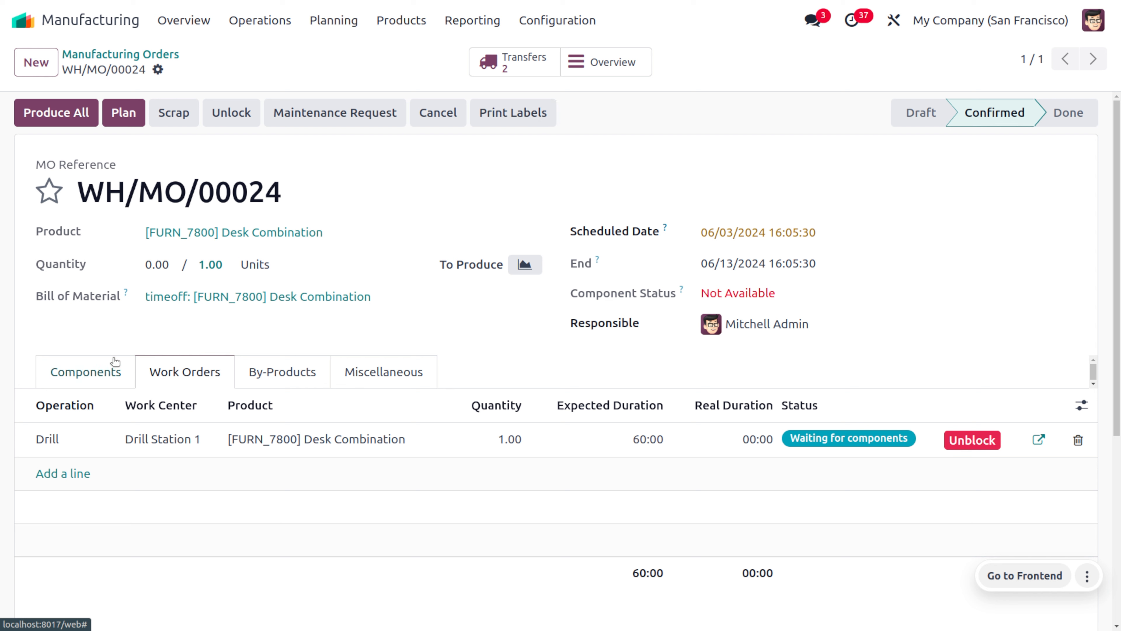
{"action": "left_click", "coordinate": [121, 122]}
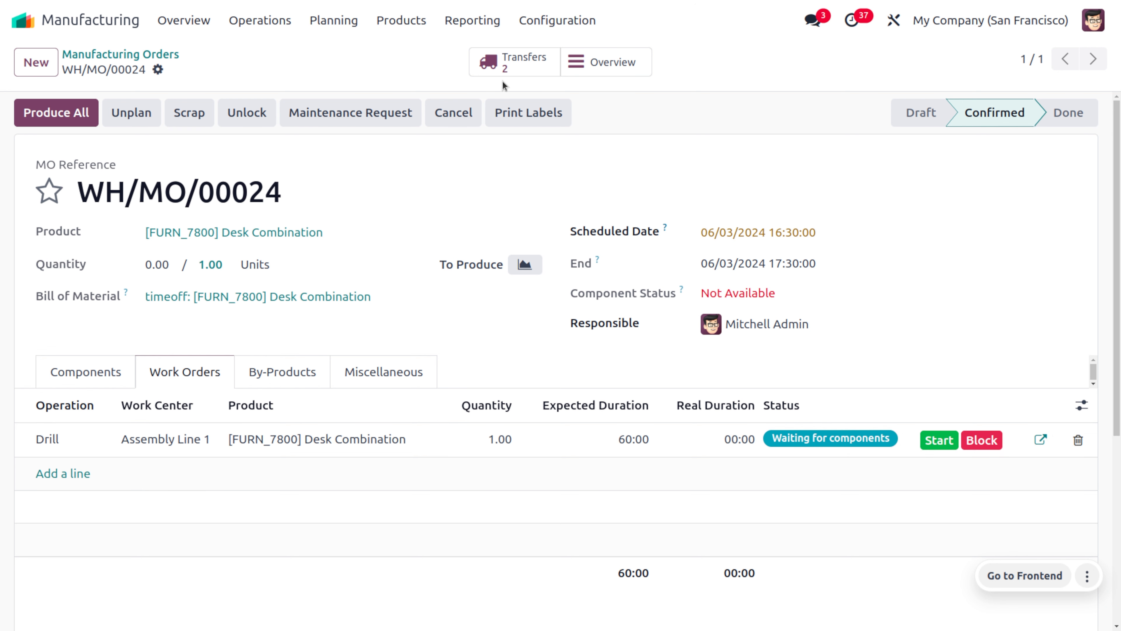
Open the order's Pick Components transfer from WH/Stock to WH/Pre-Production and check its component availability.
{"action": "left_click", "coordinate": [519, 67]}
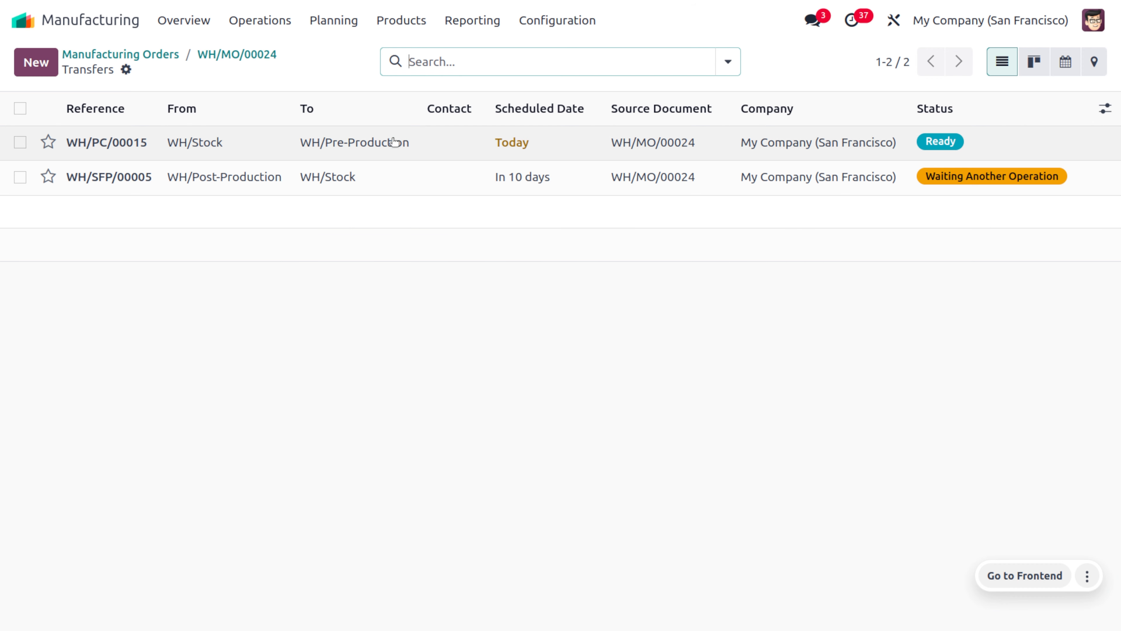
{"action": "left_click", "coordinate": [391, 155]}
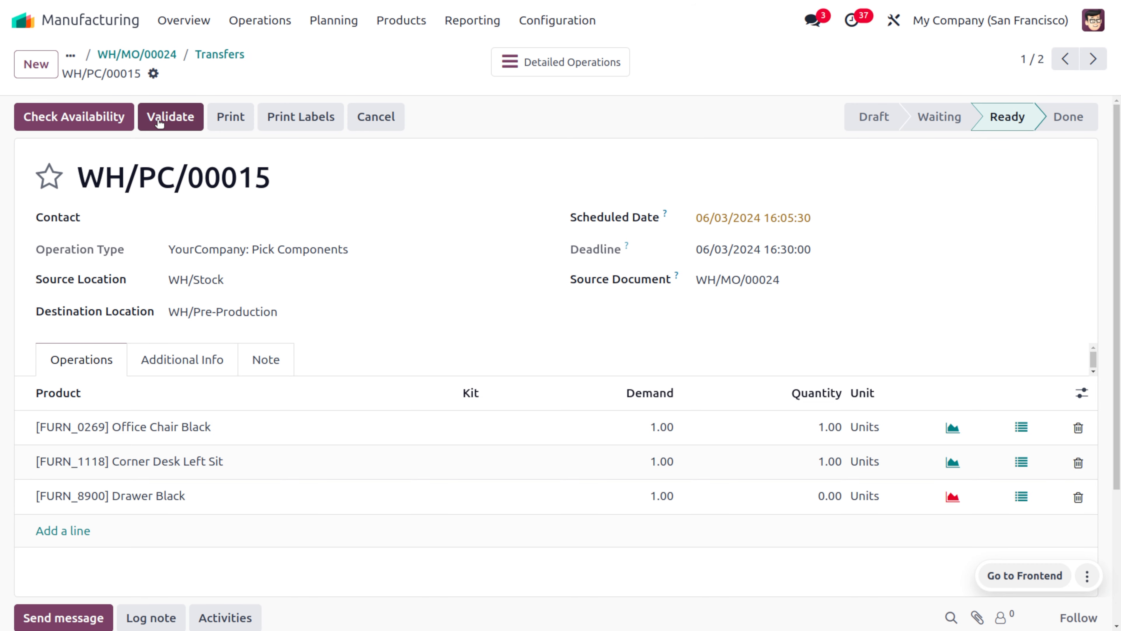
{"action": "left_click", "coordinate": [60, 118]}
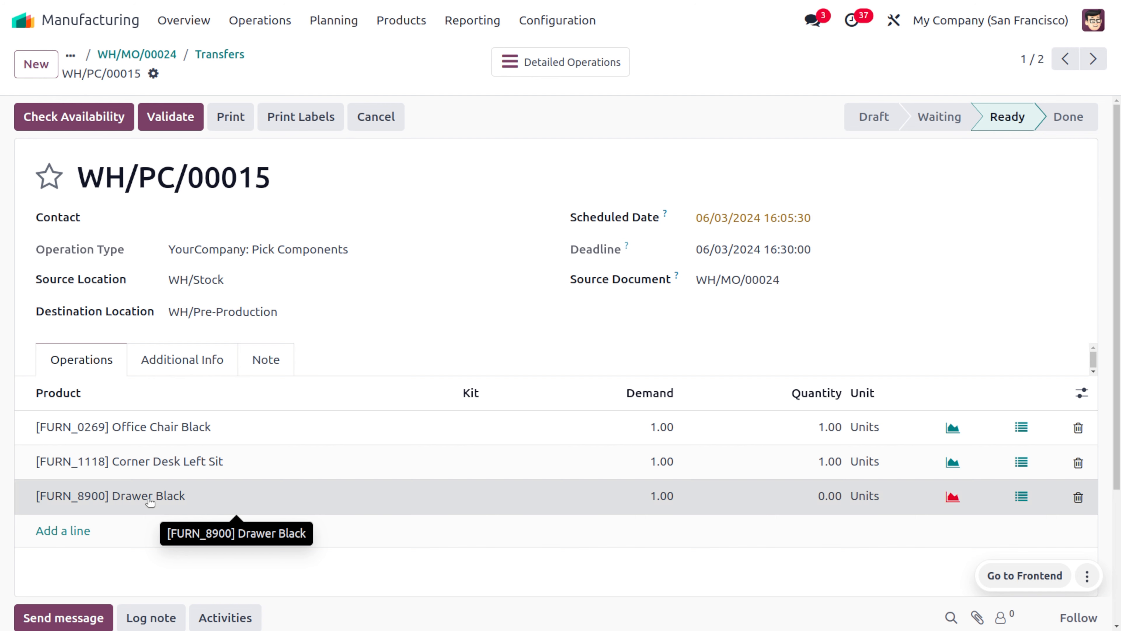
Open the Drawer Black product from the transfer and set its on-hand quantity in WH/Stock to 10.
{"action": "left_click", "coordinate": [152, 501]}
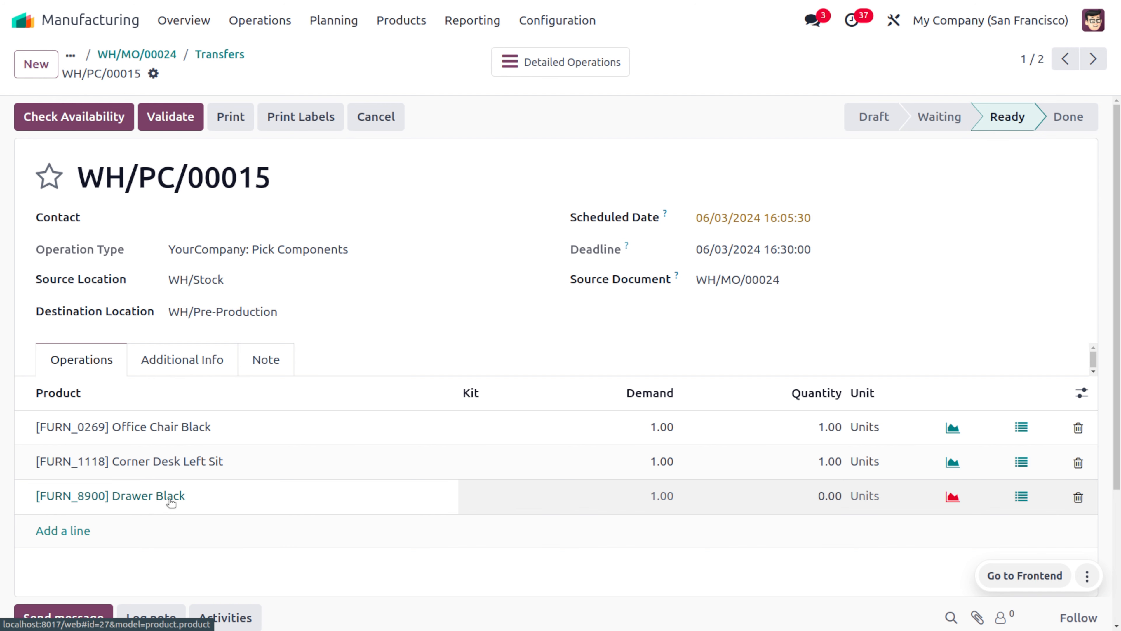
{"action": "left_click", "coordinate": [170, 498]}
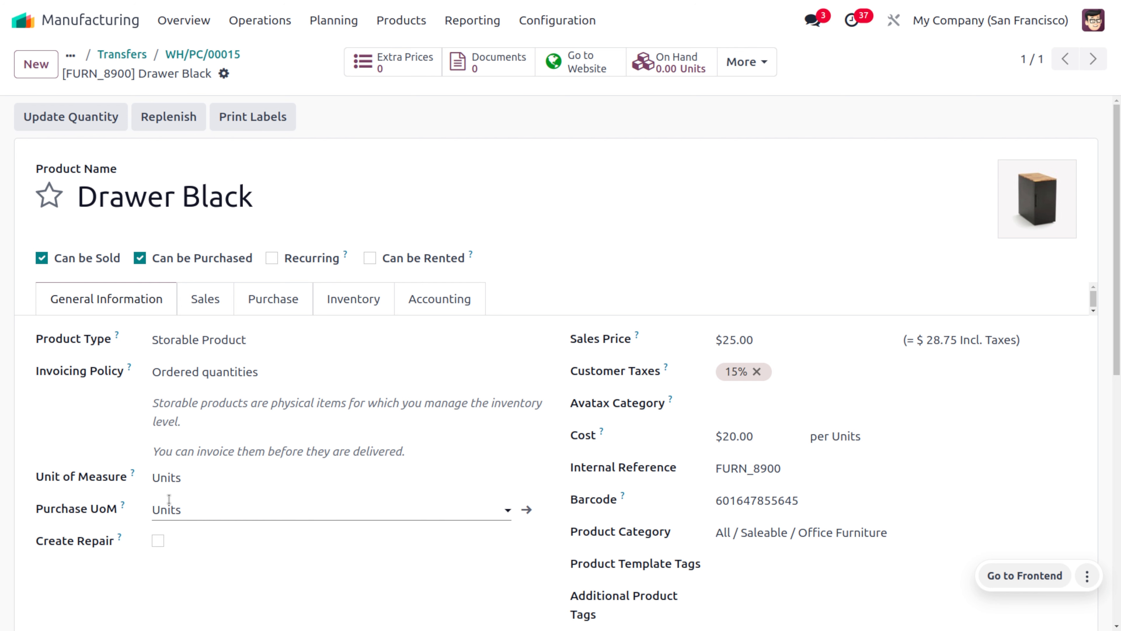
{"action": "left_click", "coordinate": [90, 120]}
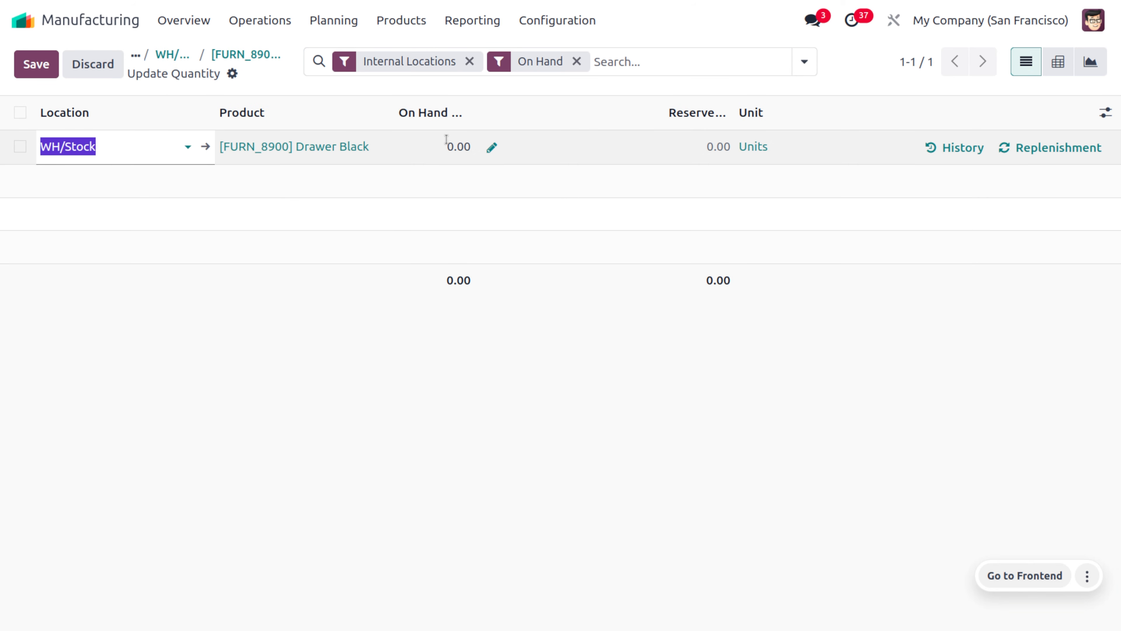
{"action": "left_click", "coordinate": [445, 141]}
{"action": "type", "text": "10"}
{"action": "left_click", "coordinate": [280, 326]}
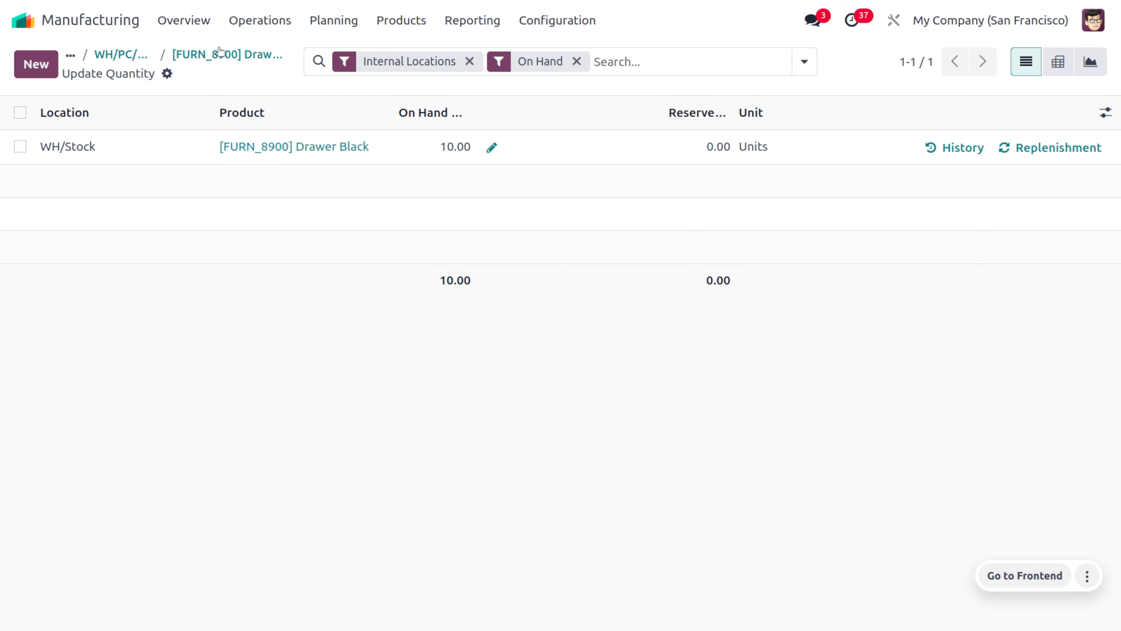
Return to the Pick Components transfer, set the Drawer Black quantity to 1 and validate the transfer.
{"action": "left_click", "coordinate": [172, 65]}
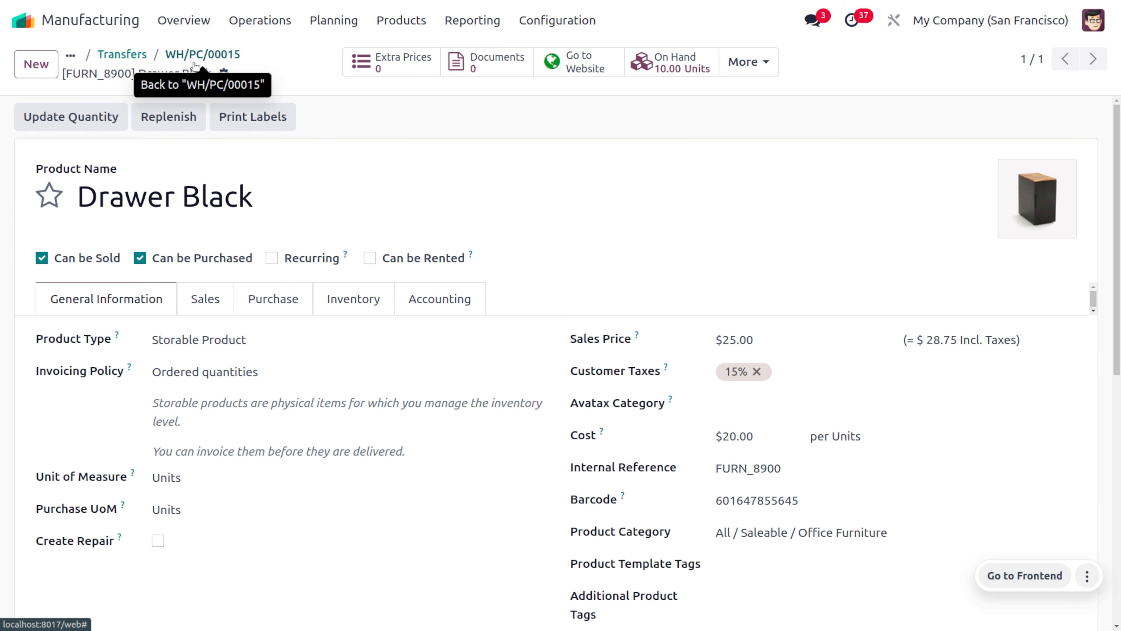
{"action": "left_click", "coordinate": [103, 55]}
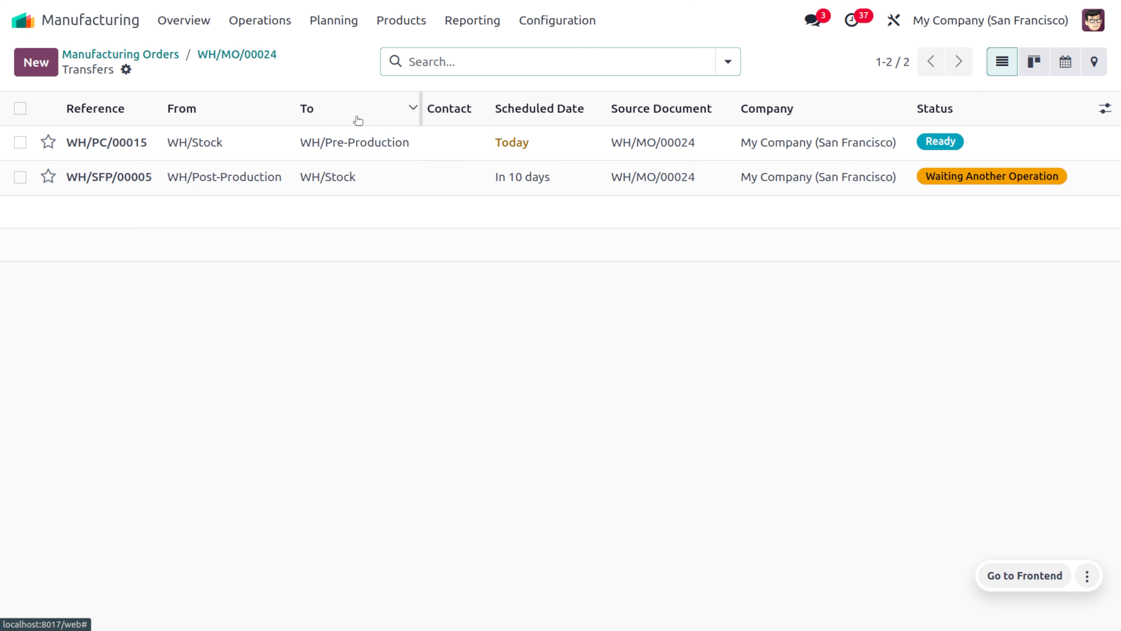
{"action": "left_click", "coordinate": [548, 148]}
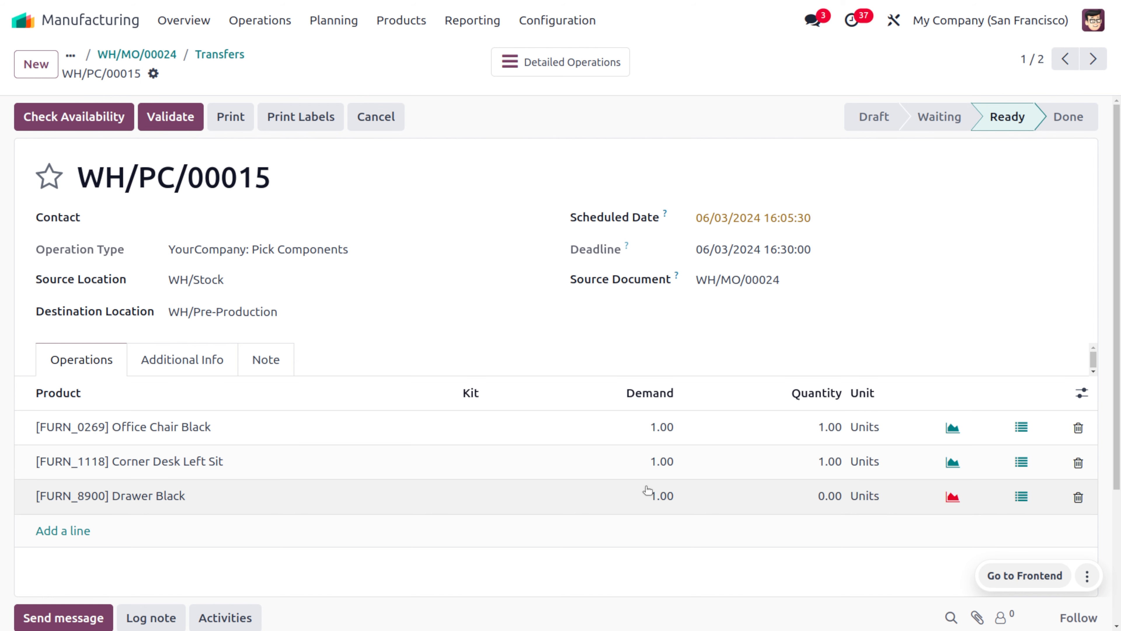
{"action": "left_click", "coordinate": [836, 502]}
{"action": "type", "text": "1"}
{"action": "left_click", "coordinate": [749, 593]}
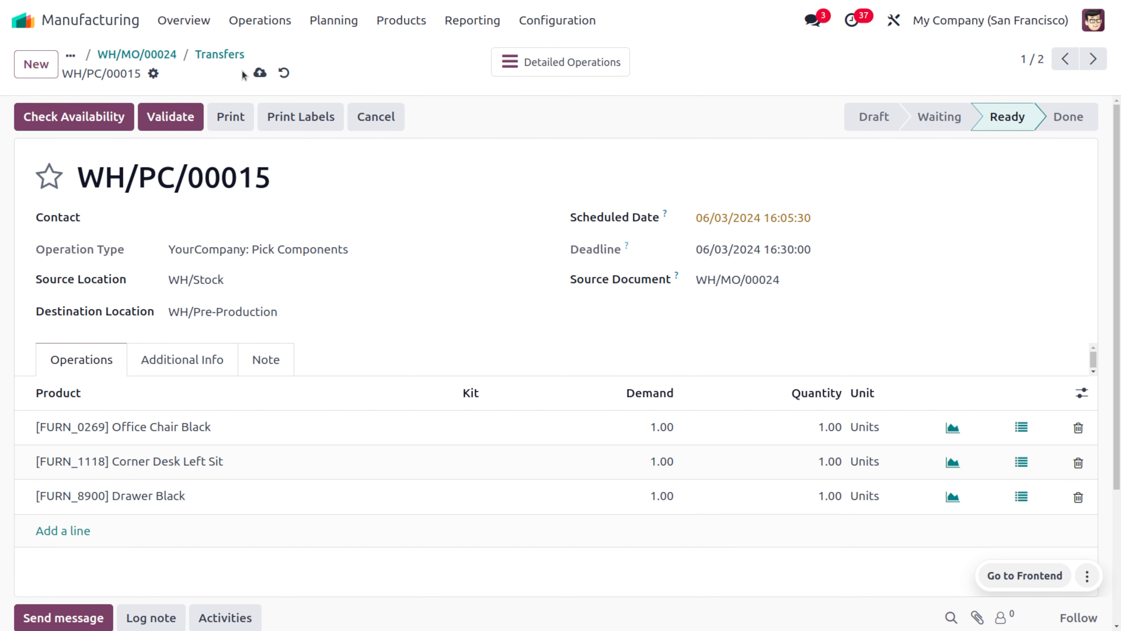
{"action": "left_click", "coordinate": [188, 114]}
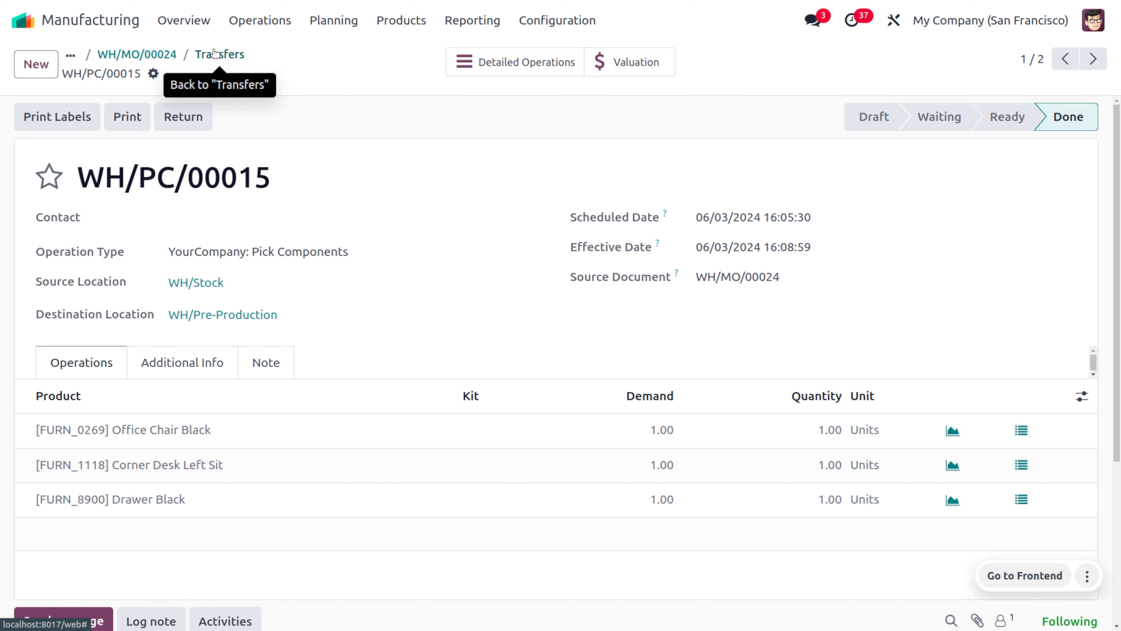
Go back to the Desk Combination manufacturing order, then start its Drill work order and mark it done.
{"action": "left_click", "coordinate": [215, 54]}
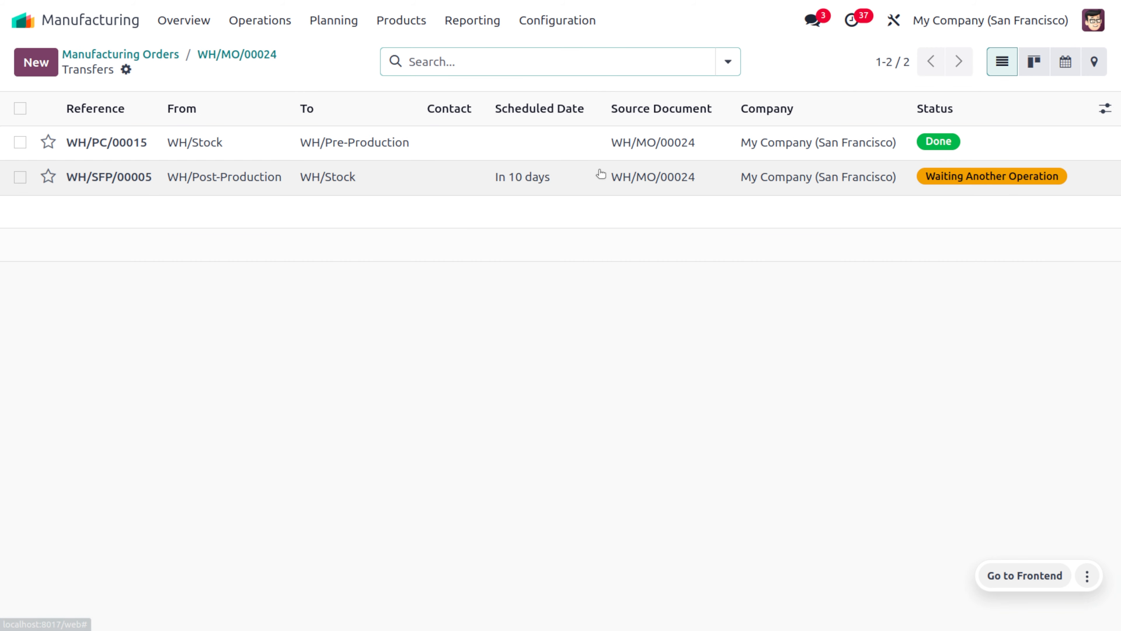
{"action": "left_click", "coordinate": [208, 54]}
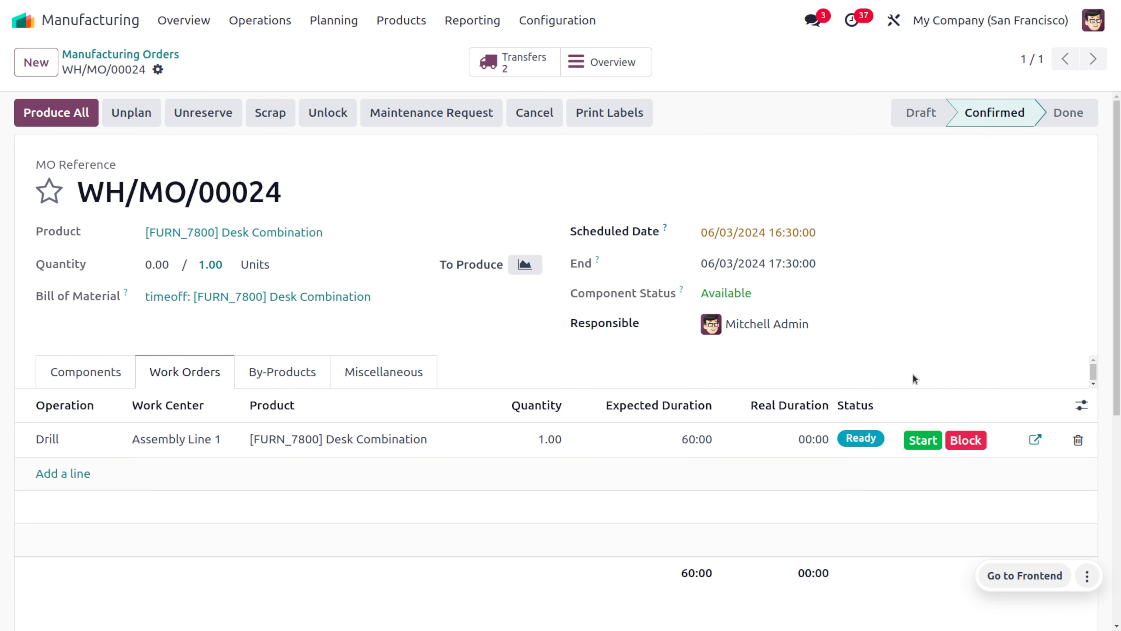
{"action": "left_click", "coordinate": [918, 439]}
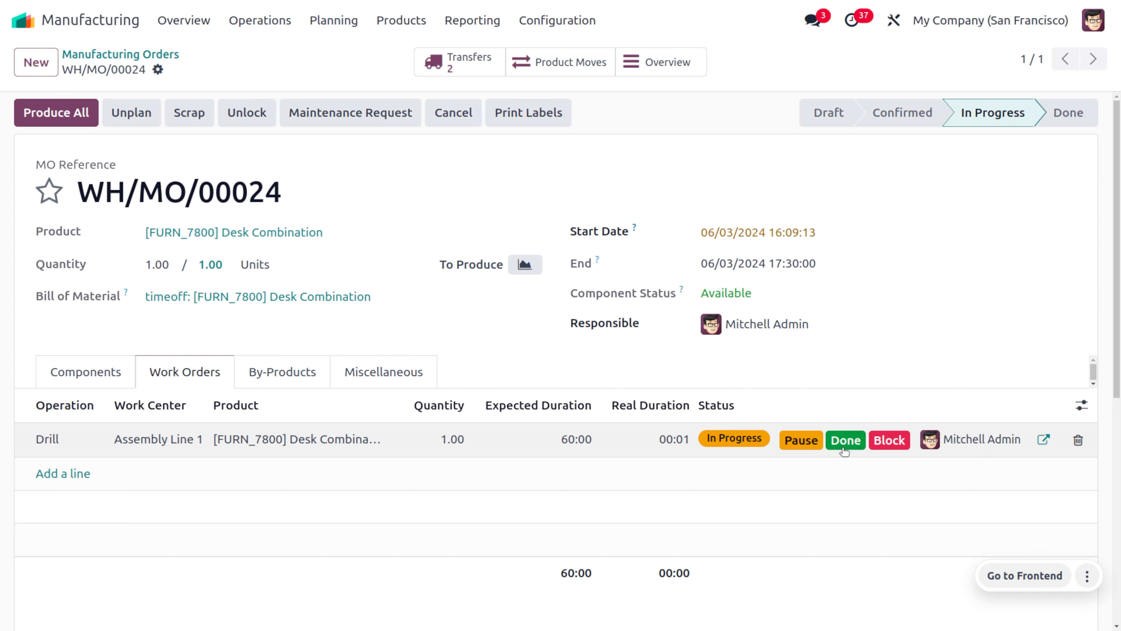
{"action": "left_click", "coordinate": [844, 440]}
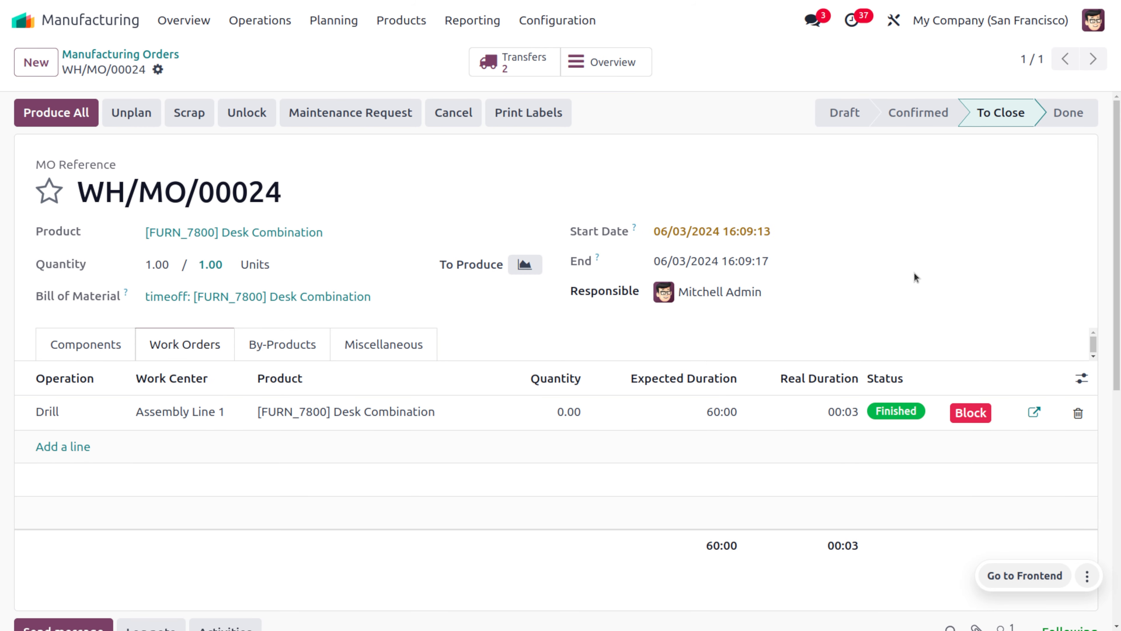
Review the order's transfers, then switch to the Shop Floor app and close production of the Desk Combination order.
{"action": "left_click", "coordinate": [500, 61]}
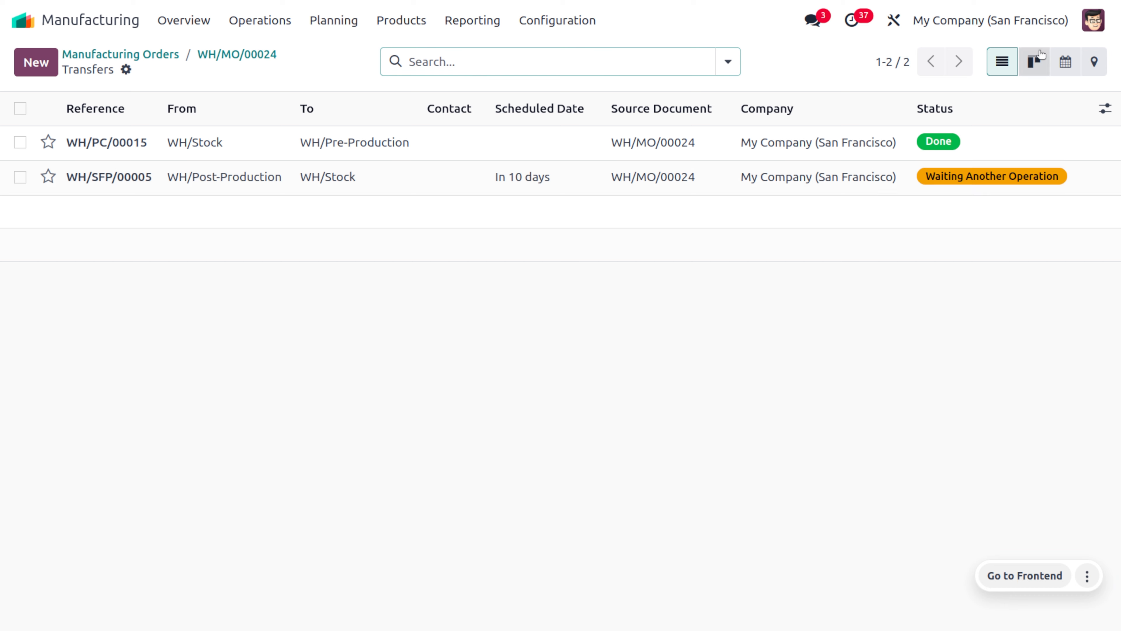
{"action": "left_click", "coordinate": [20, 21]}
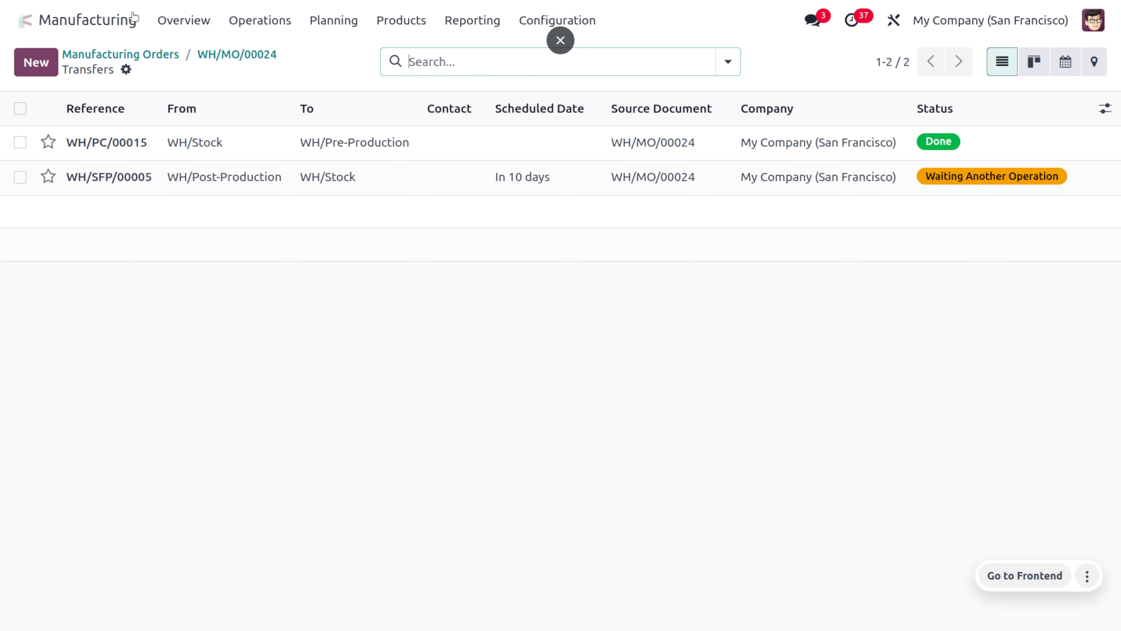
{"action": "type", "text": "sho"}
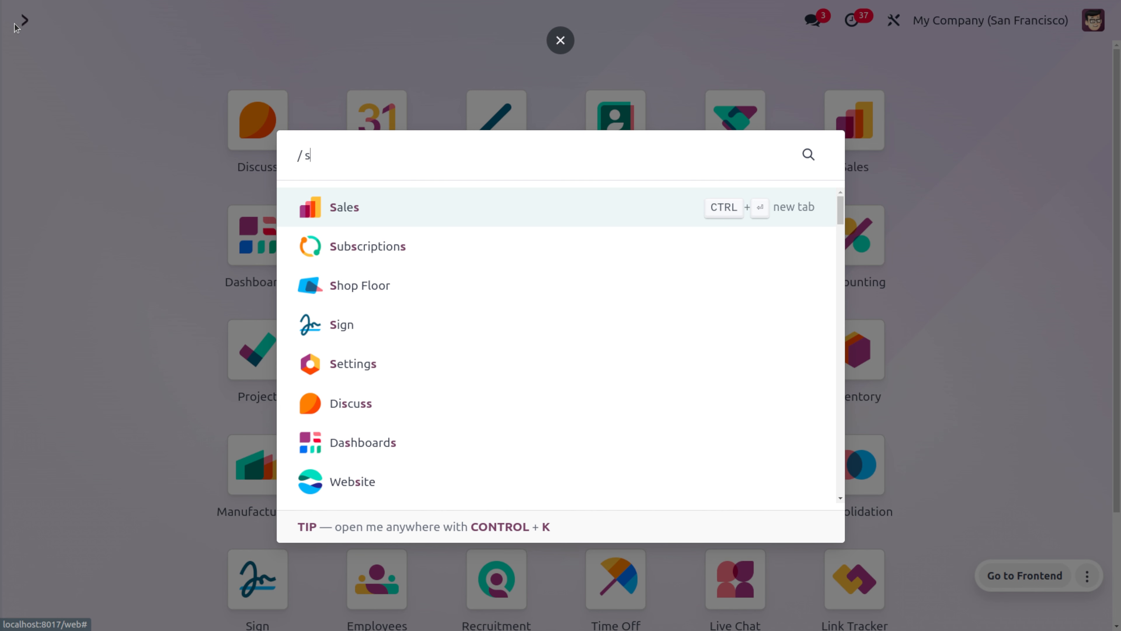
{"action": "key", "text": "Return"}
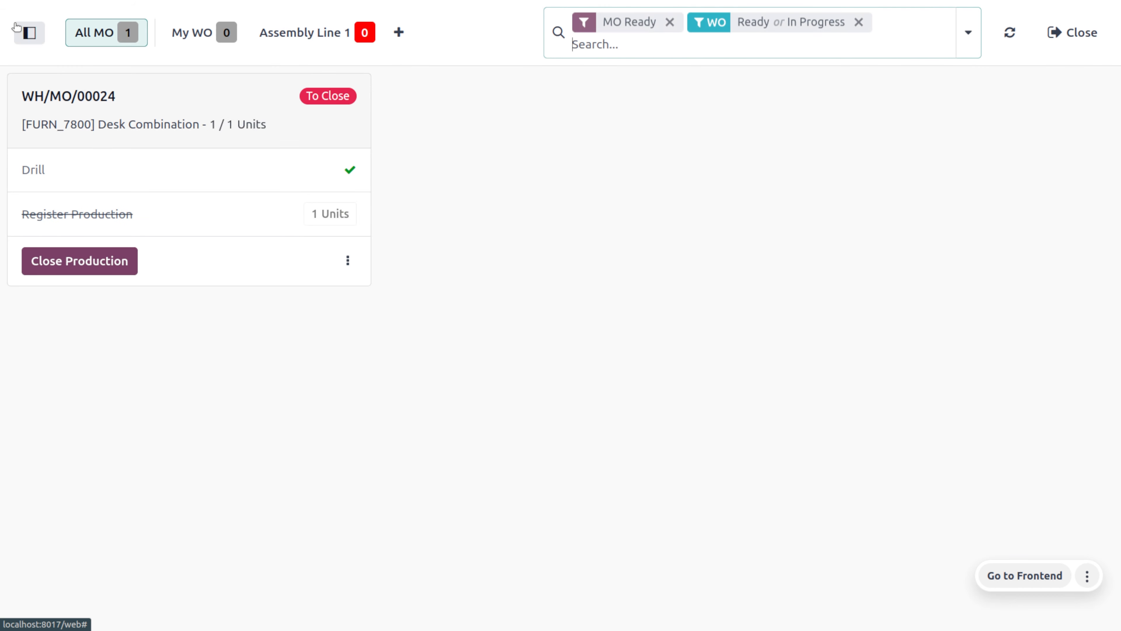
{"action": "left_click", "coordinate": [107, 263]}
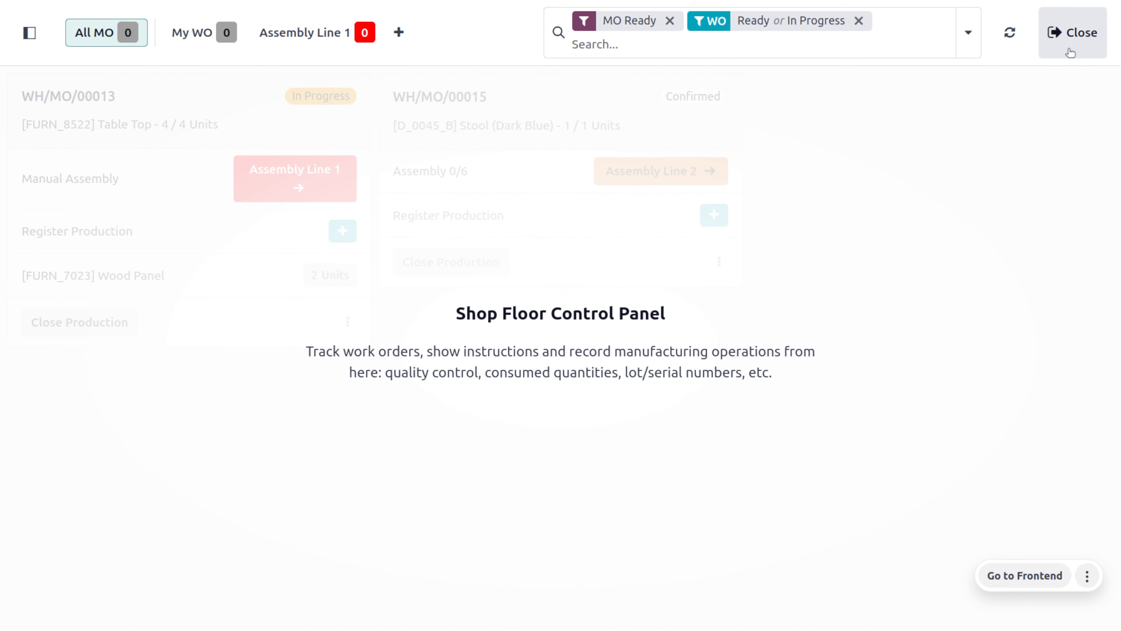
Leave Shop Floor for the Manufacturing app and list all manufacturing orders without the To Do filter.
{"action": "left_click", "coordinate": [1071, 52]}
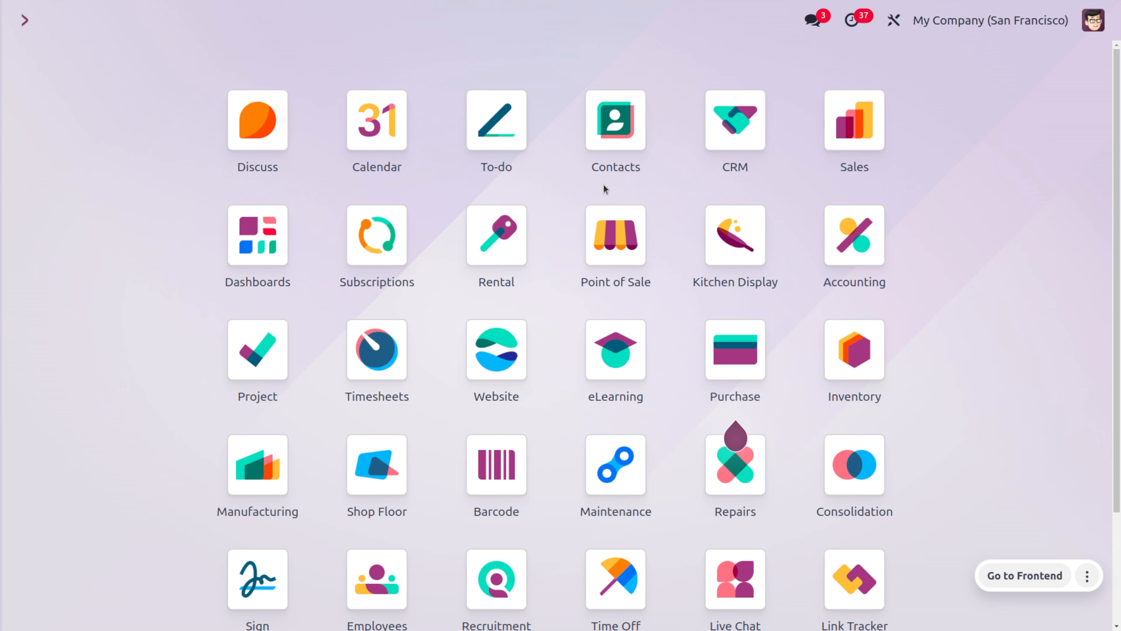
{"action": "type", "text": "m"}
{"action": "key", "text": "Return"}
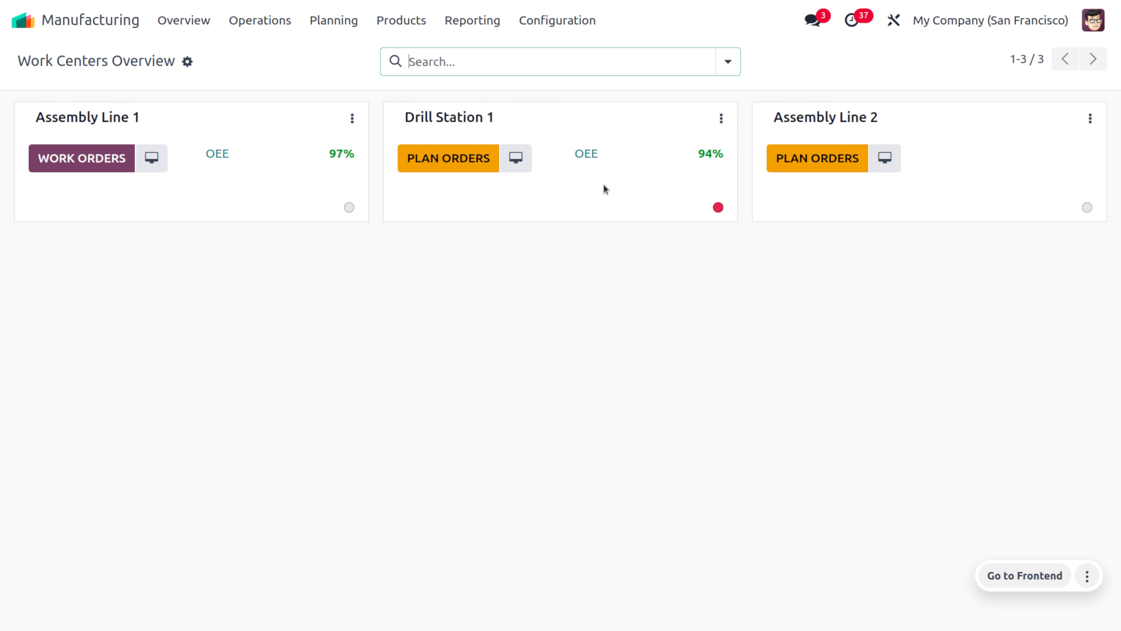
{"action": "left_click", "coordinate": [286, 20]}
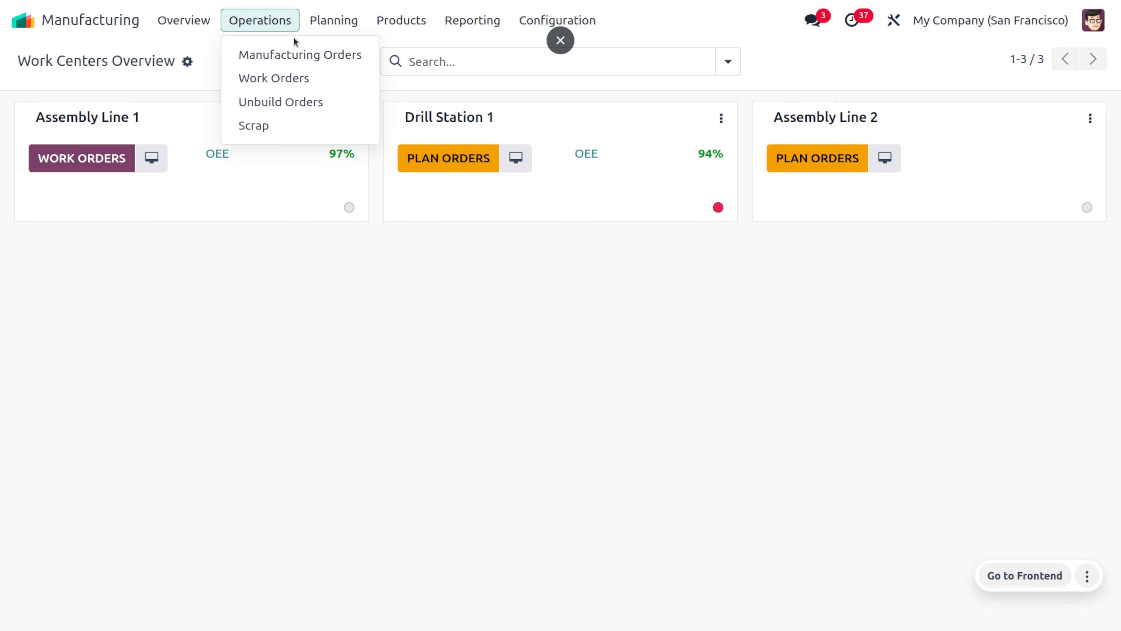
{"action": "left_click", "coordinate": [306, 54]}
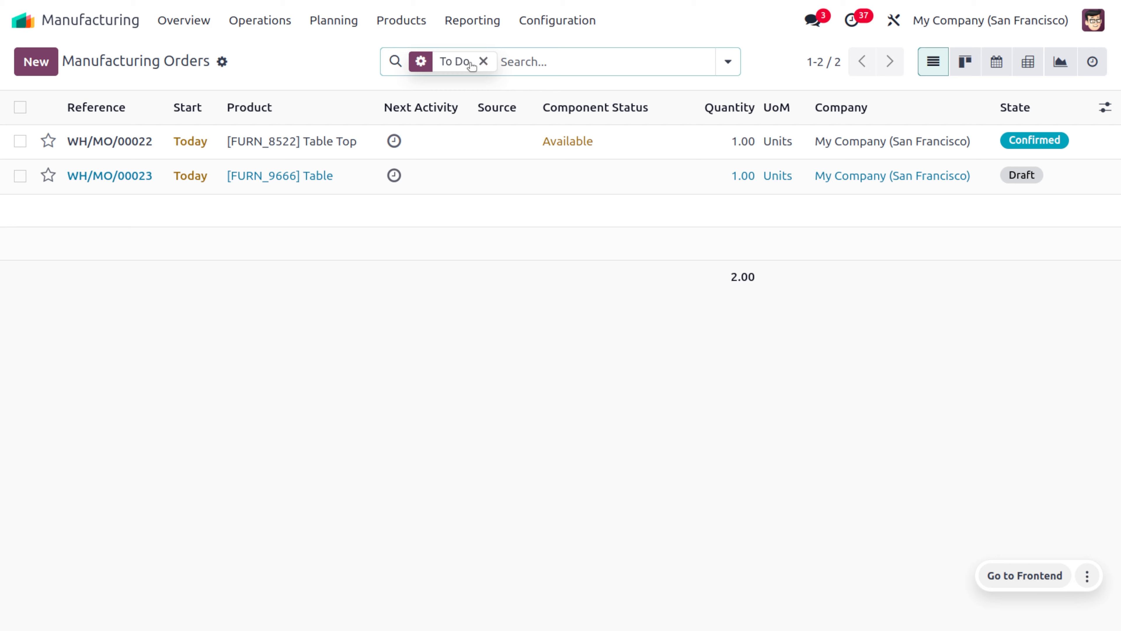
{"action": "left_click", "coordinate": [483, 61]}
Find the Desk Combination order in the full list of manufacturing orders and open it.
{"action": "scroll", "coordinate": [561, 459], "scroll_direction": "down", "scroll_amount": 2}
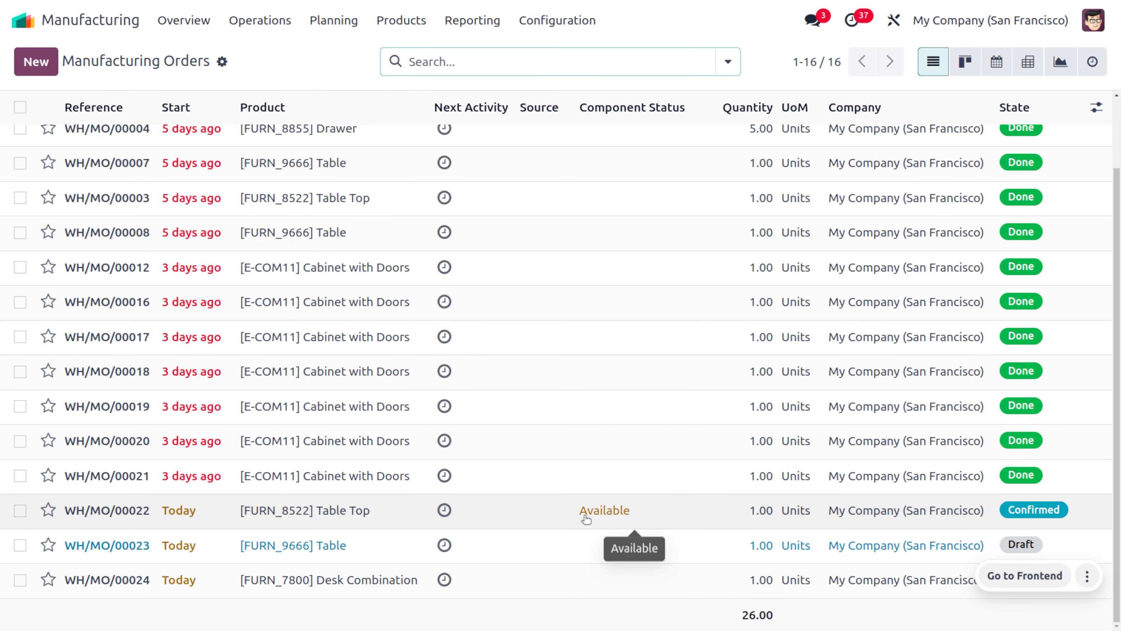
{"action": "scroll", "coordinate": [587, 519], "scroll_direction": "up", "scroll_amount": 2}
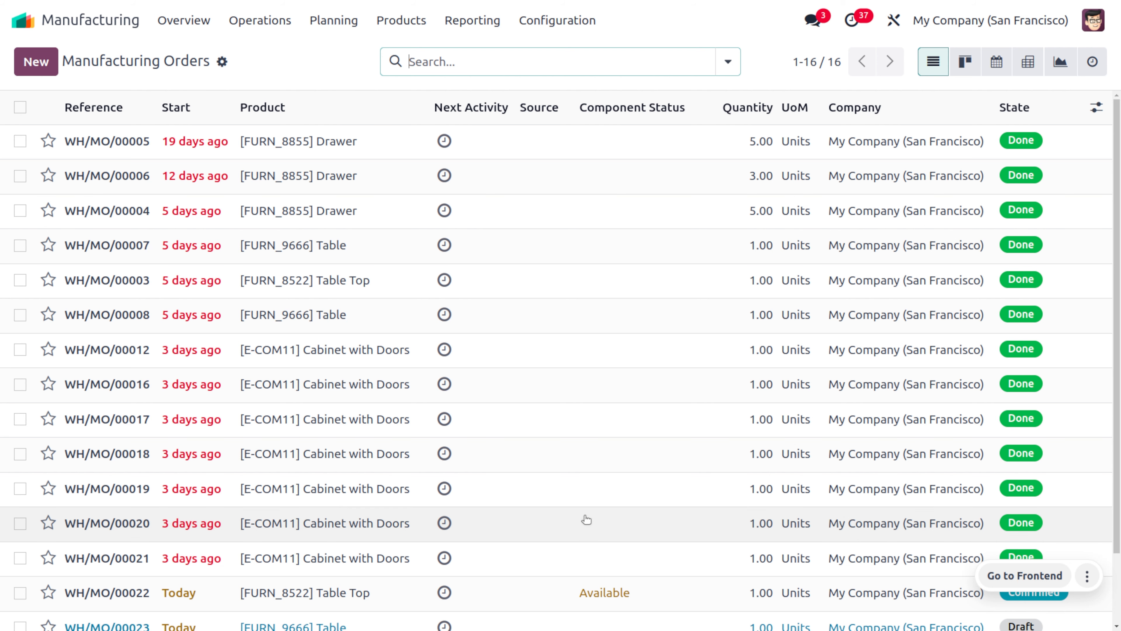
{"action": "scroll", "coordinate": [587, 520], "scroll_direction": "down", "scroll_amount": 1}
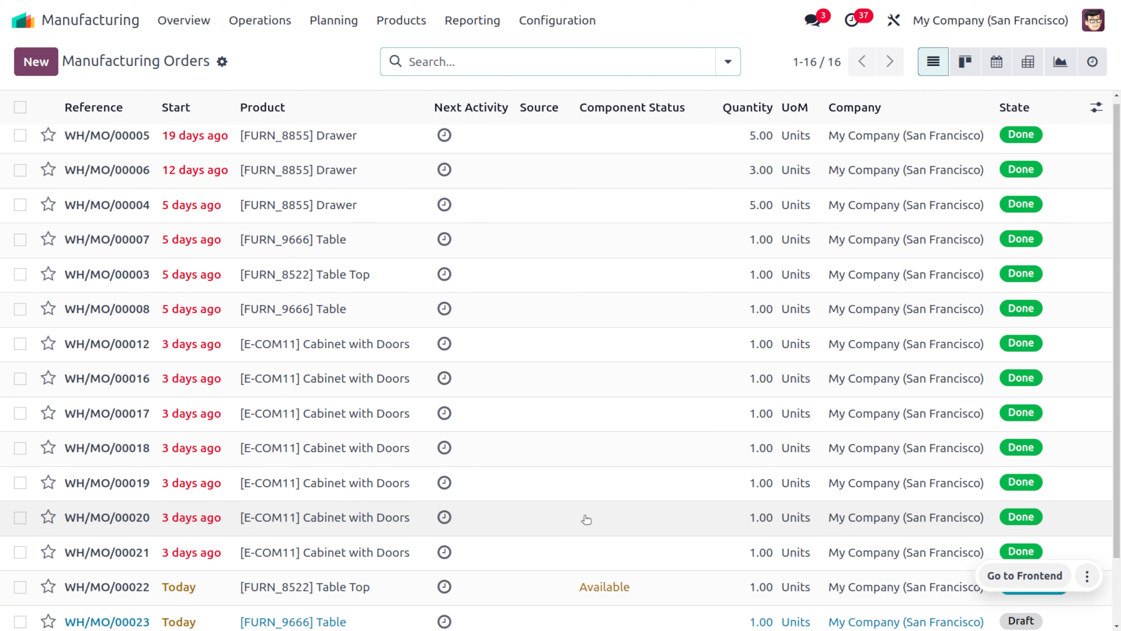
{"action": "scroll", "coordinate": [587, 518], "scroll_direction": "down", "scroll_amount": 2}
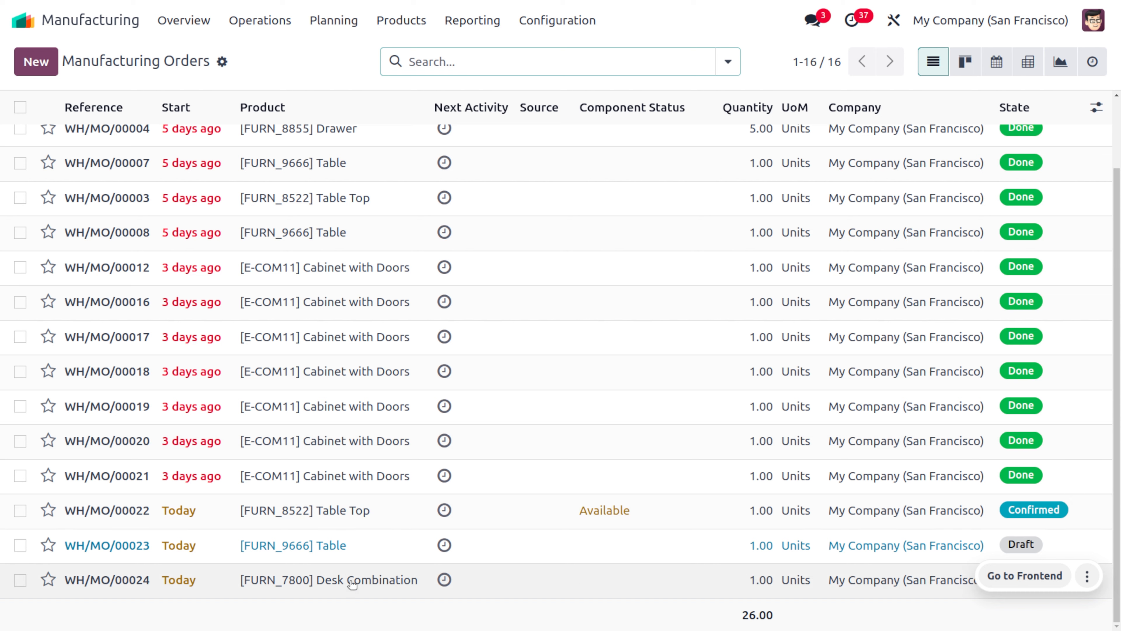
{"action": "left_click", "coordinate": [295, 584]}
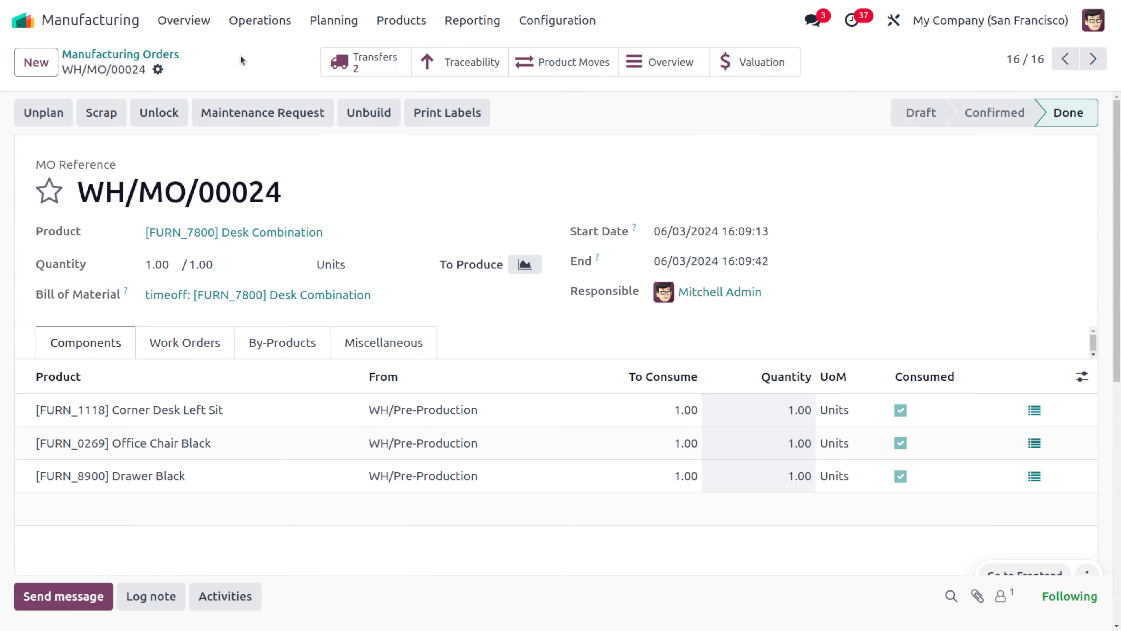
Validate the Store Finished Product transfer from WH/Post-Production to WH/Stock, then return to the Desk Combination manufacturing order.
{"action": "left_click", "coordinate": [372, 69]}
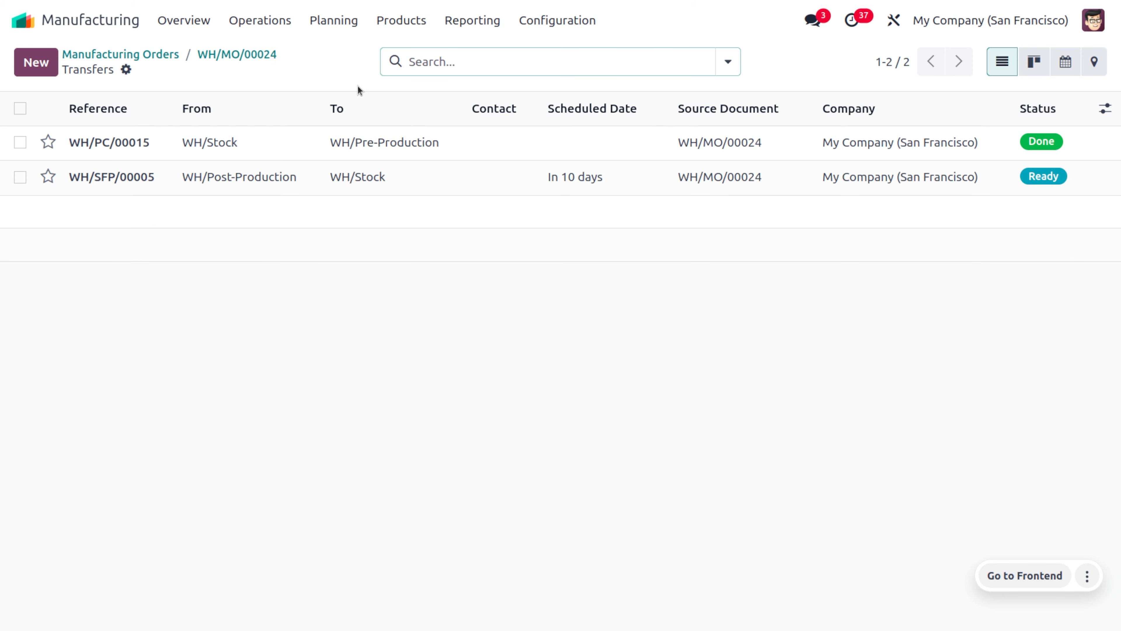
{"action": "left_click", "coordinate": [352, 192]}
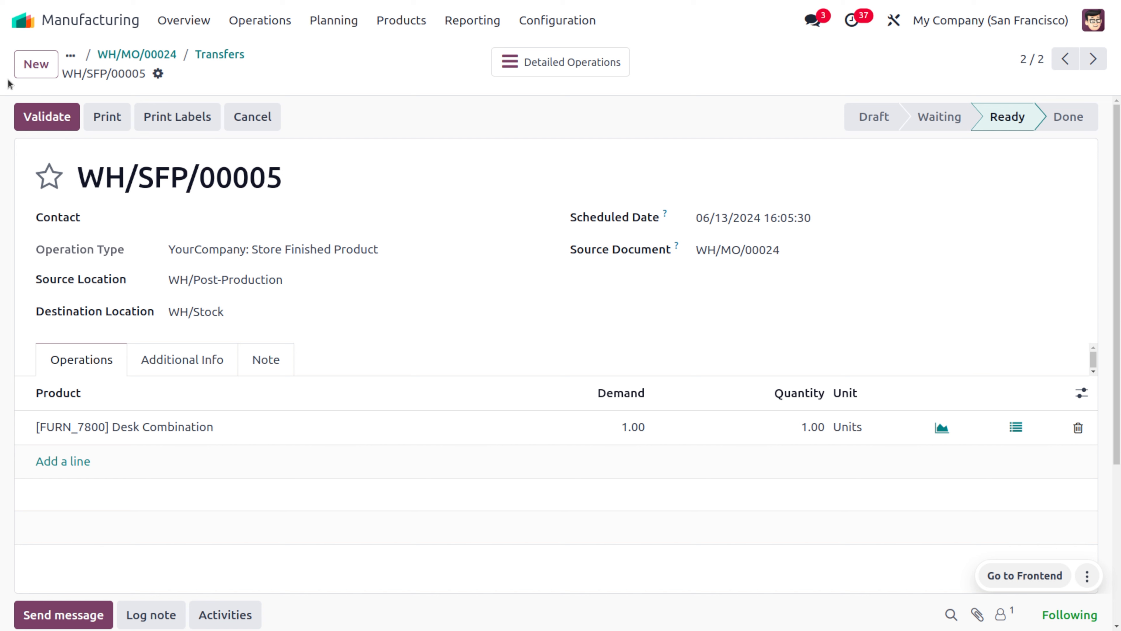
{"action": "left_click", "coordinate": [46, 116]}
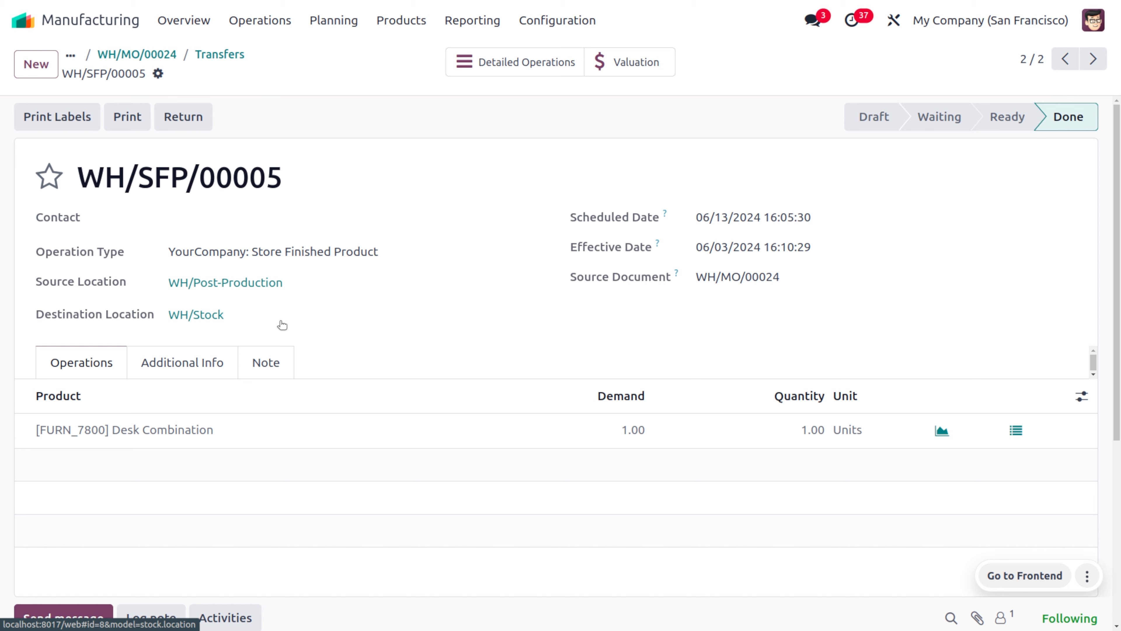
{"action": "left_click", "coordinate": [206, 56]}
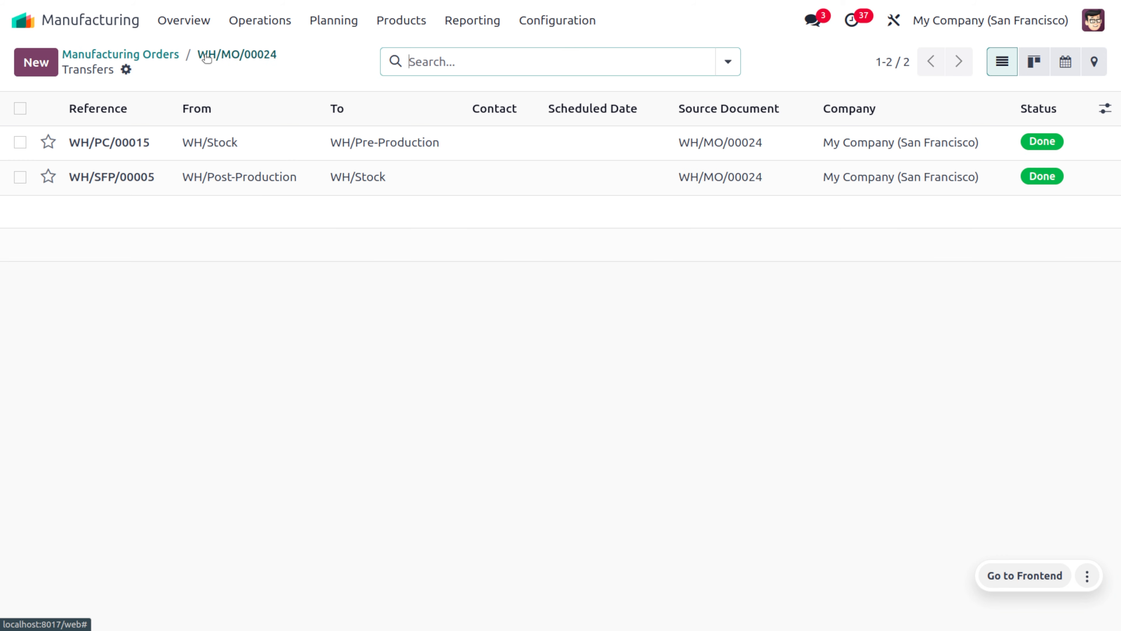
{"action": "left_click", "coordinate": [231, 56]}
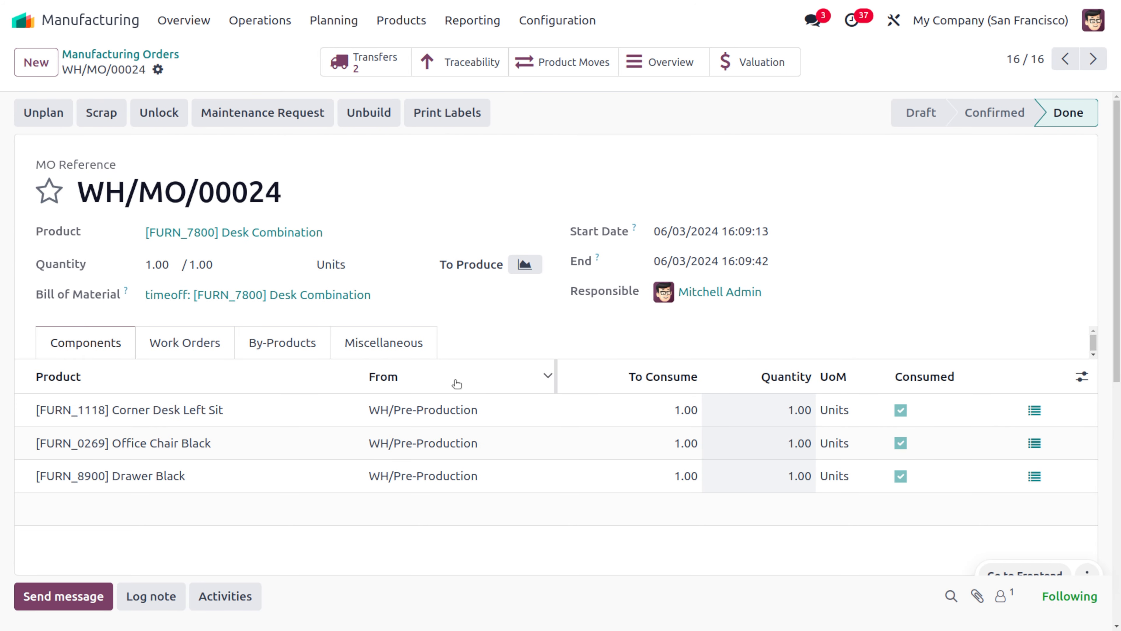
Examine the order's traceability report with the Desk Combination line expanded, then its product moves, and return to the order.
{"action": "left_click", "coordinate": [450, 62]}
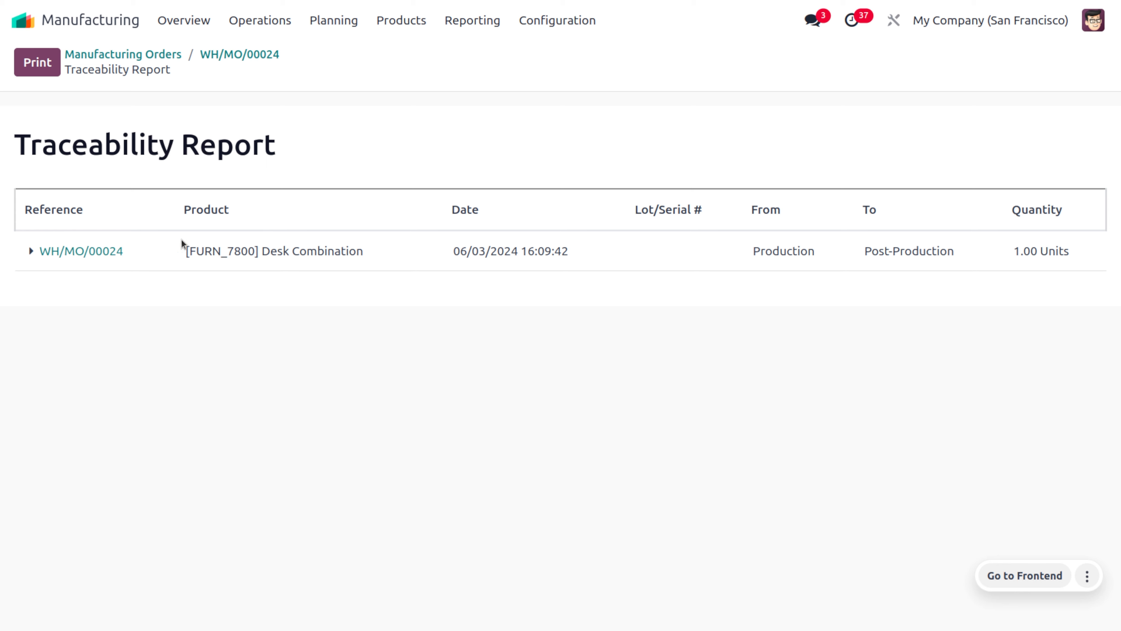
{"action": "left_click", "coordinate": [31, 251]}
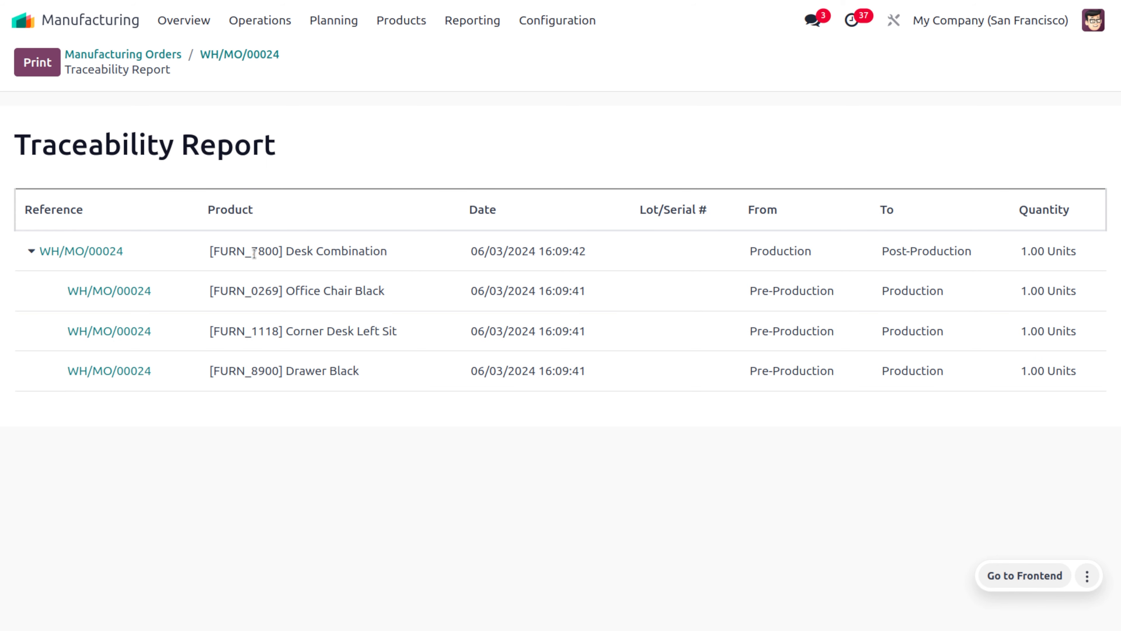
{"action": "left_click", "coordinate": [225, 55]}
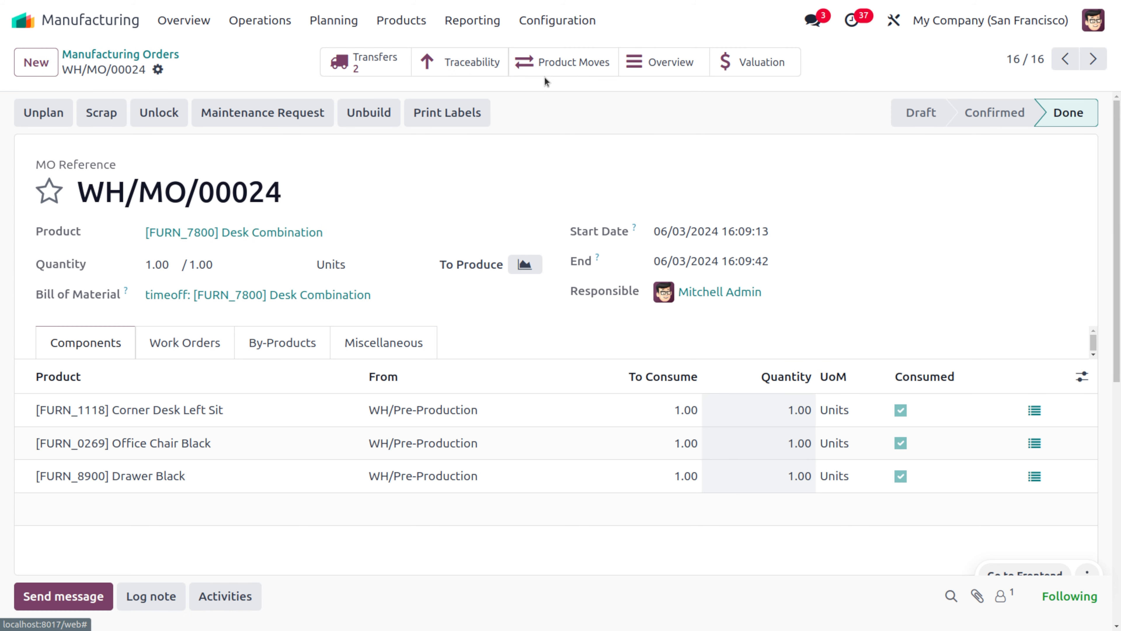
{"action": "left_click", "coordinate": [575, 65]}
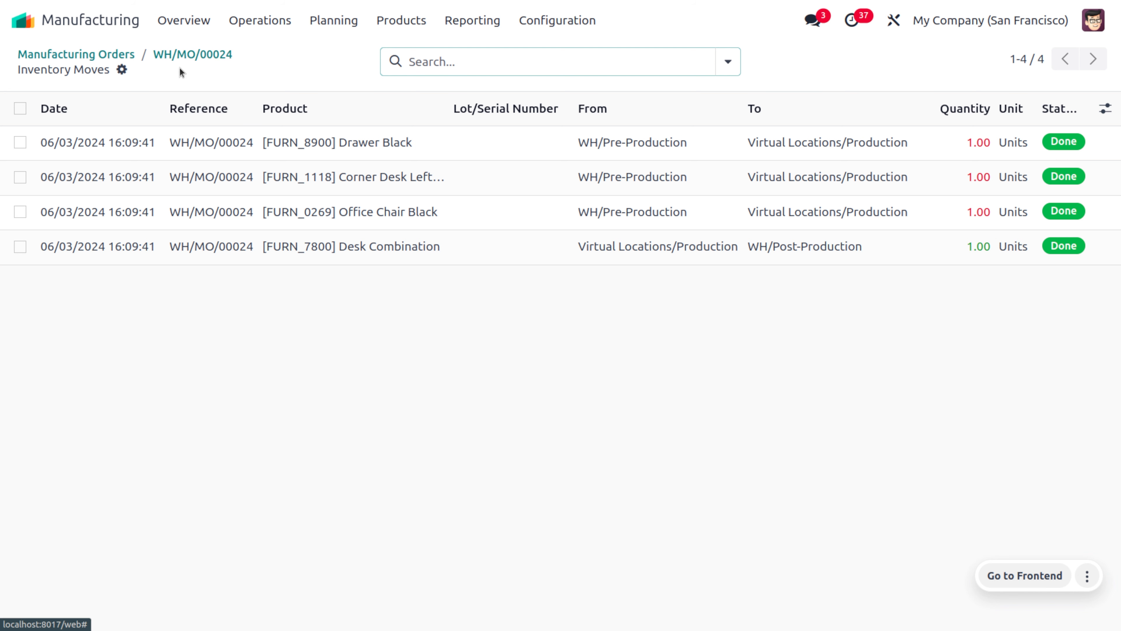
{"action": "left_click", "coordinate": [192, 55]}
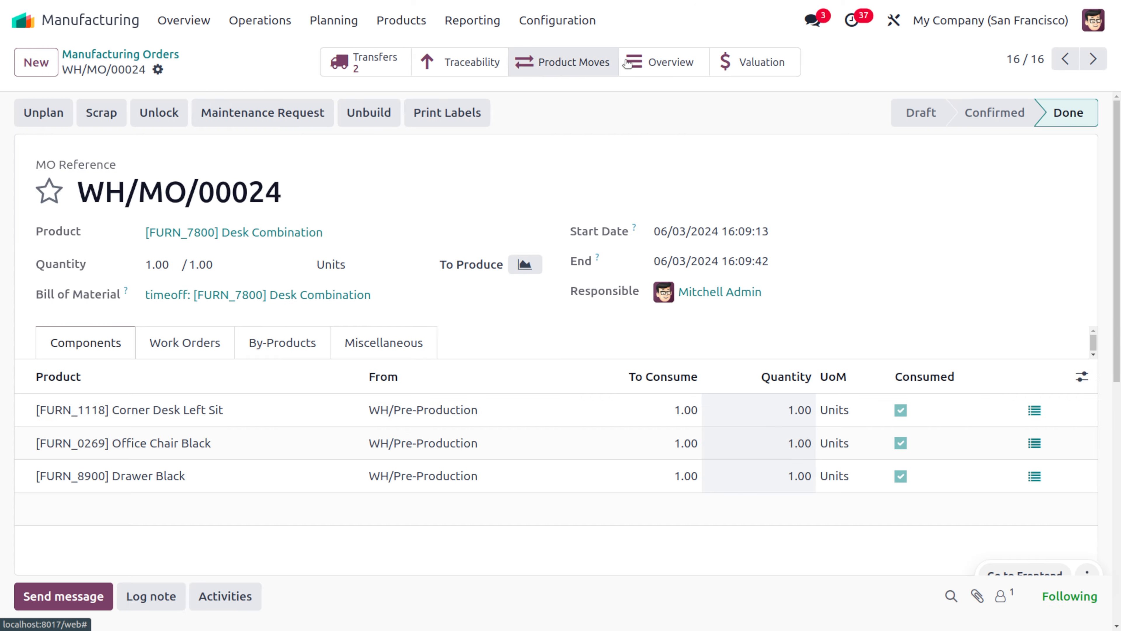
Review the component and operation costs in the order's overview, then open its stock valuation.
{"action": "left_click", "coordinate": [649, 62]}
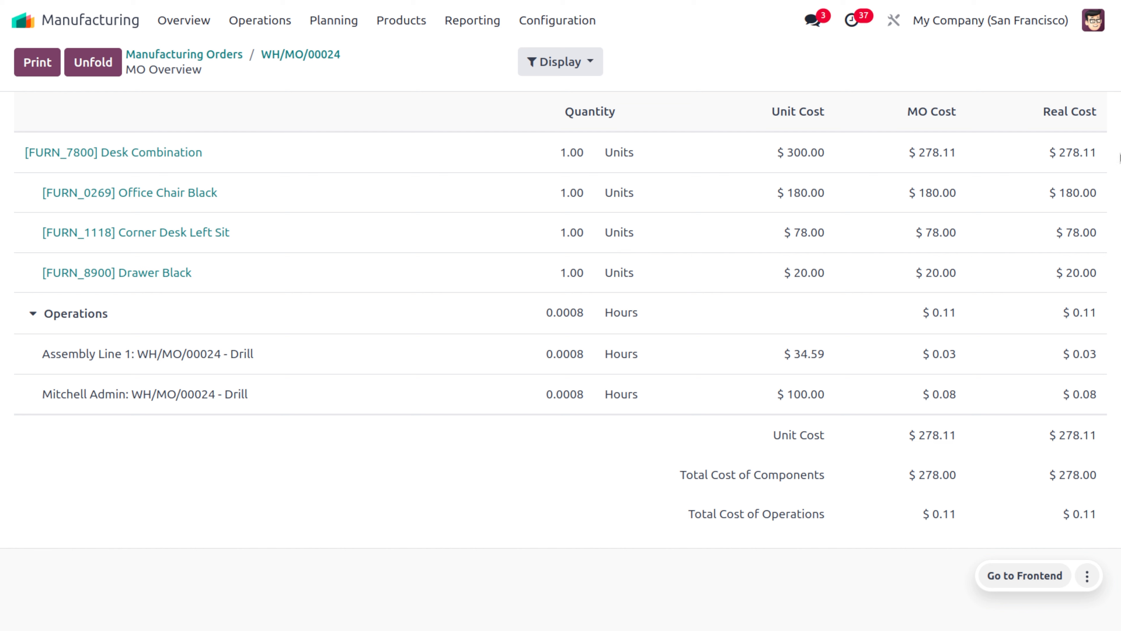
{"action": "left_click", "coordinate": [276, 56]}
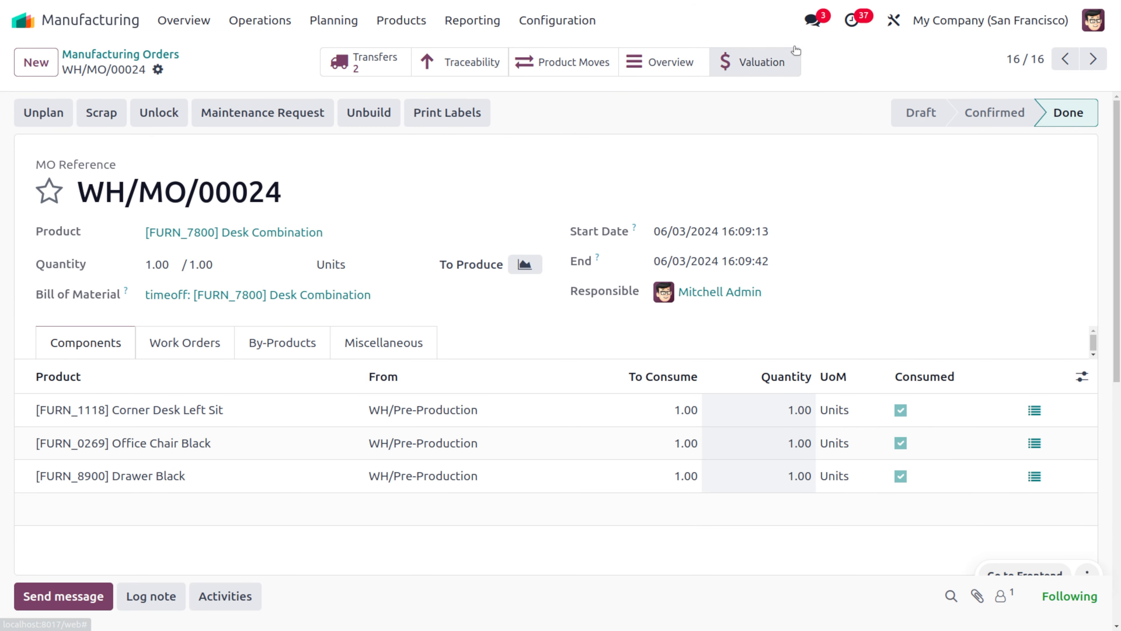
{"action": "left_click", "coordinate": [784, 65]}
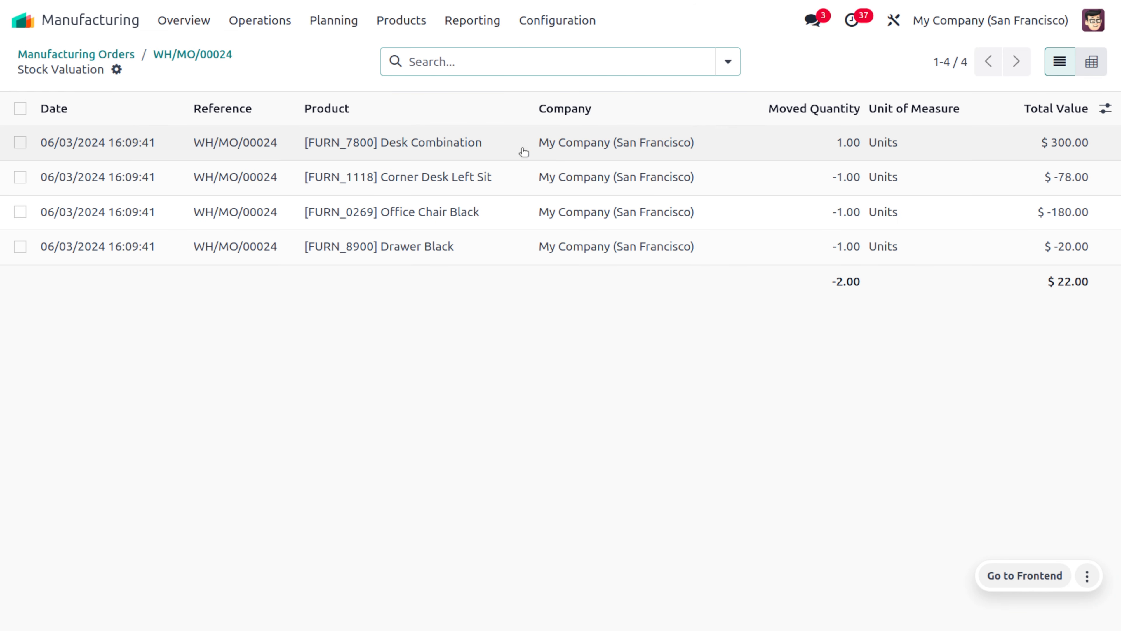